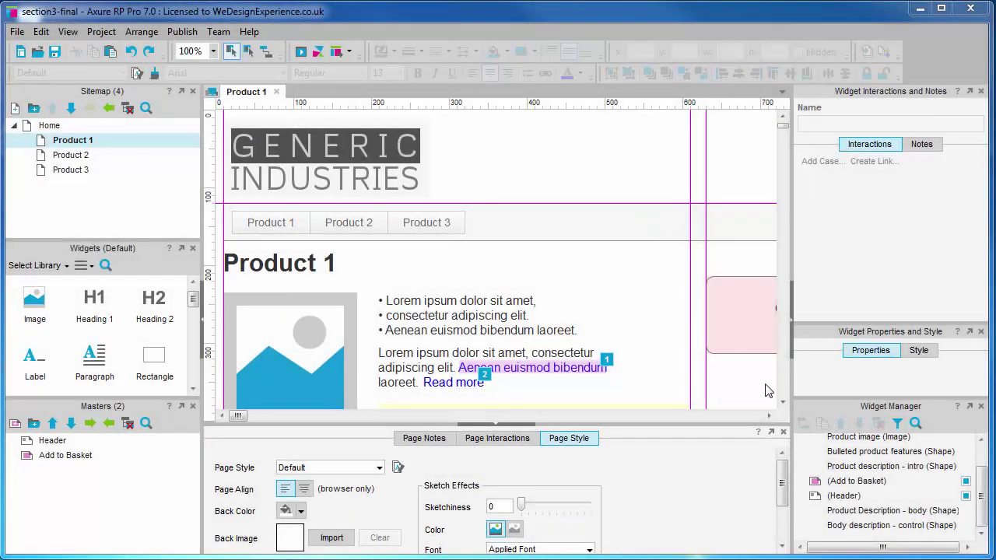
Place a lorem ipsum Paragraph below Read more and name it 'Push me'.
{"action": "left_click", "coordinate": [782, 402]}
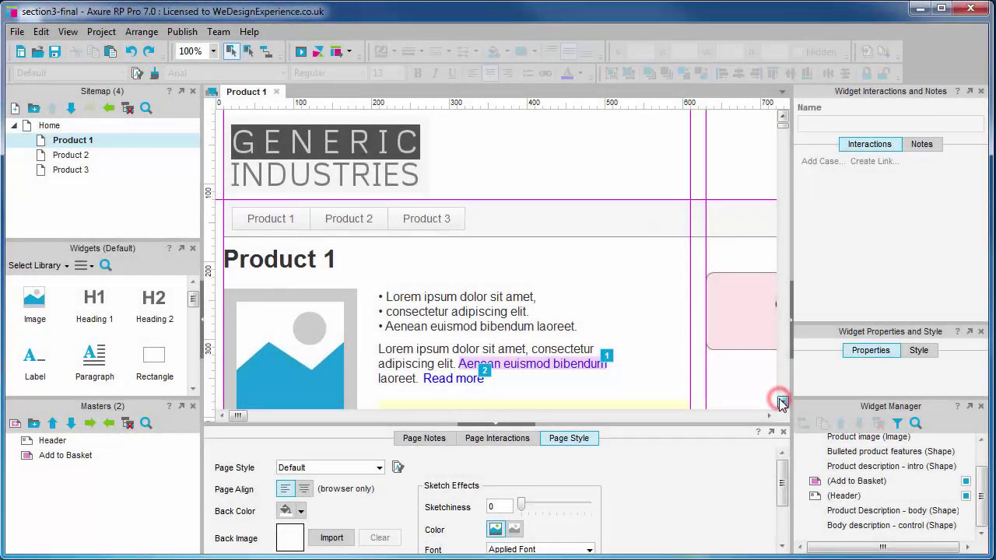
{"action": "left_click", "coordinate": [782, 403]}
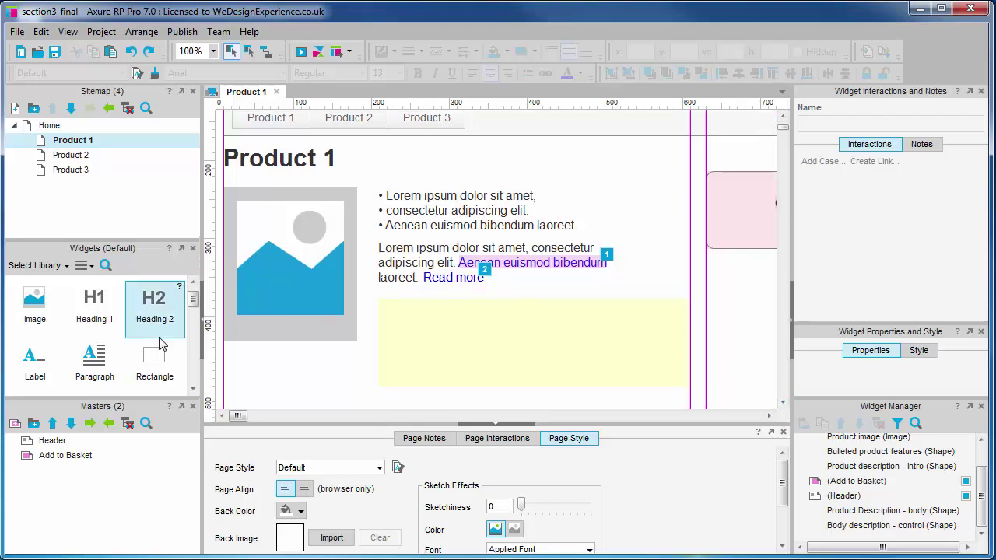
{"action": "left_click_drag", "start_coordinate": [94, 354], "coordinate": [373, 307]}
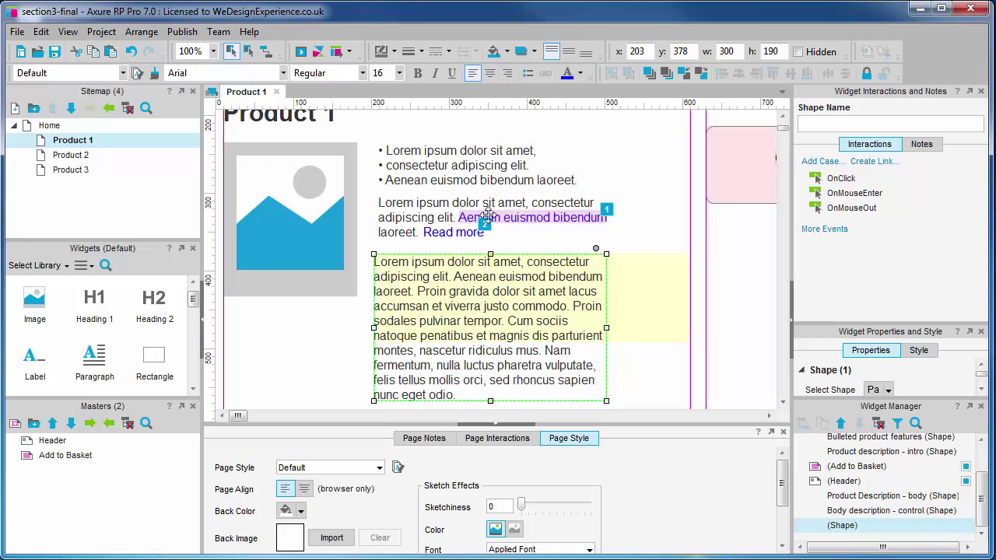
{"action": "left_click", "coordinate": [809, 122]}
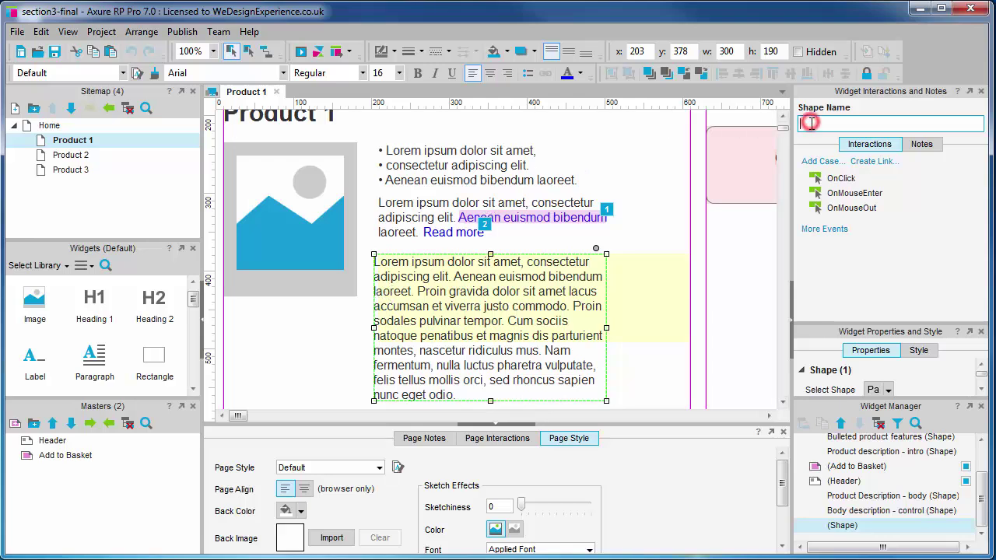
{"action": "type", "text": "Push me"}
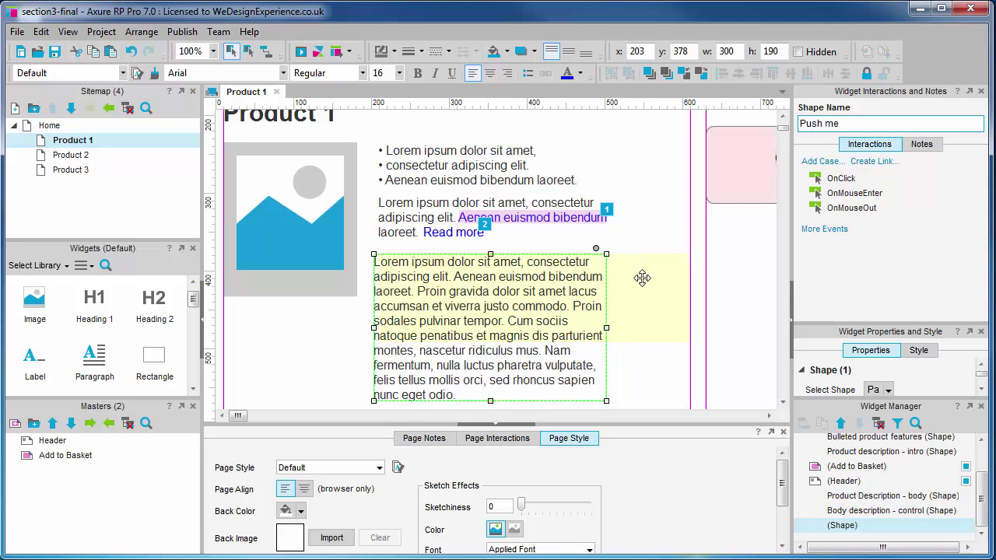
{"action": "left_click", "coordinate": [544, 278]}
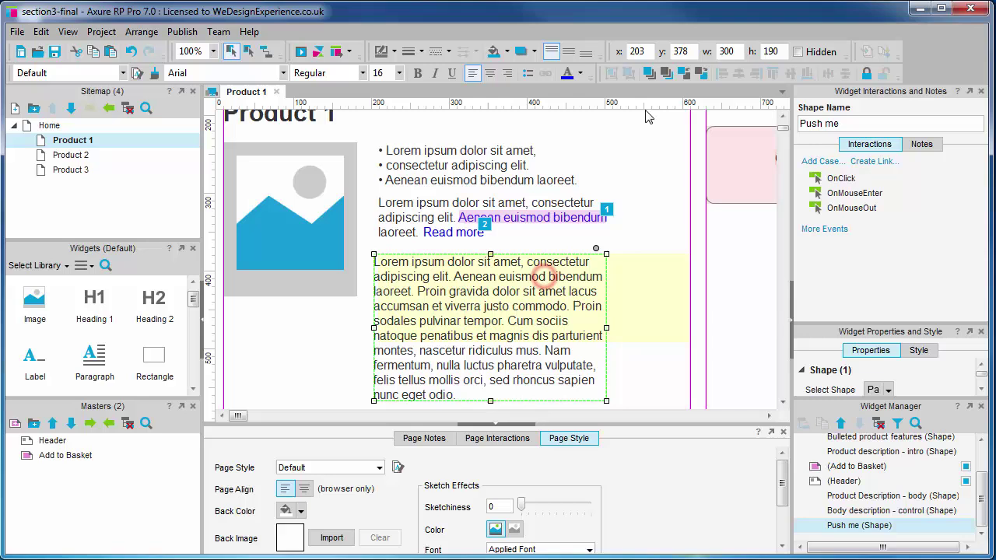
Move the Push me paragraph to y 379 and widen it to 400.
{"action": "left_click", "coordinate": [633, 277]}
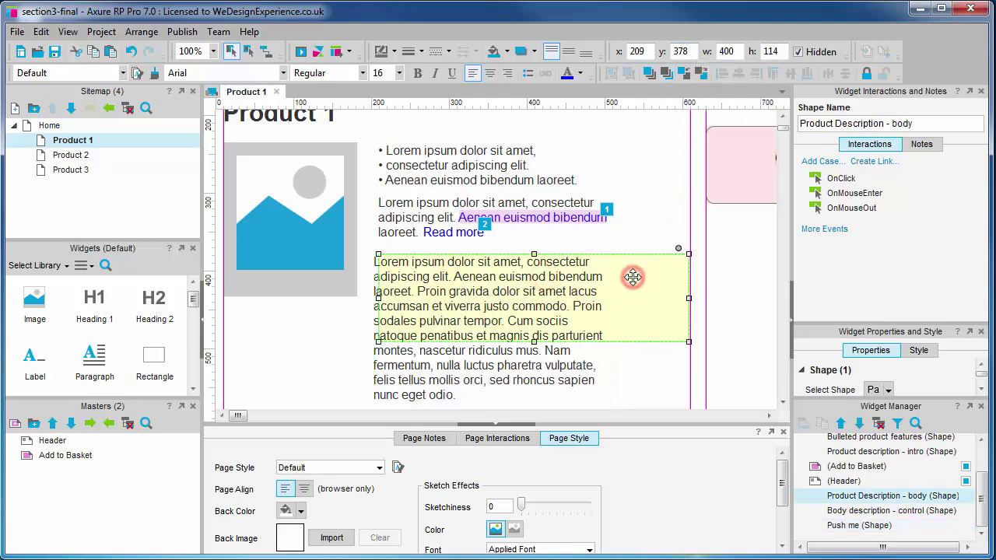
{"action": "left_click", "coordinate": [569, 278]}
{"action": "left_click", "coordinate": [684, 51]}
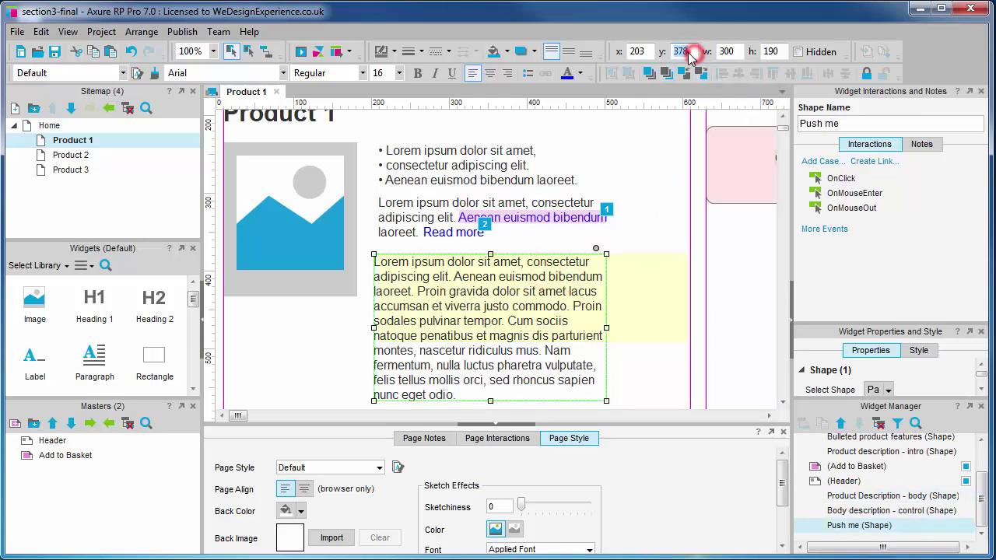
{"action": "type", "text": "379"}
{"action": "key", "text": "Return"}
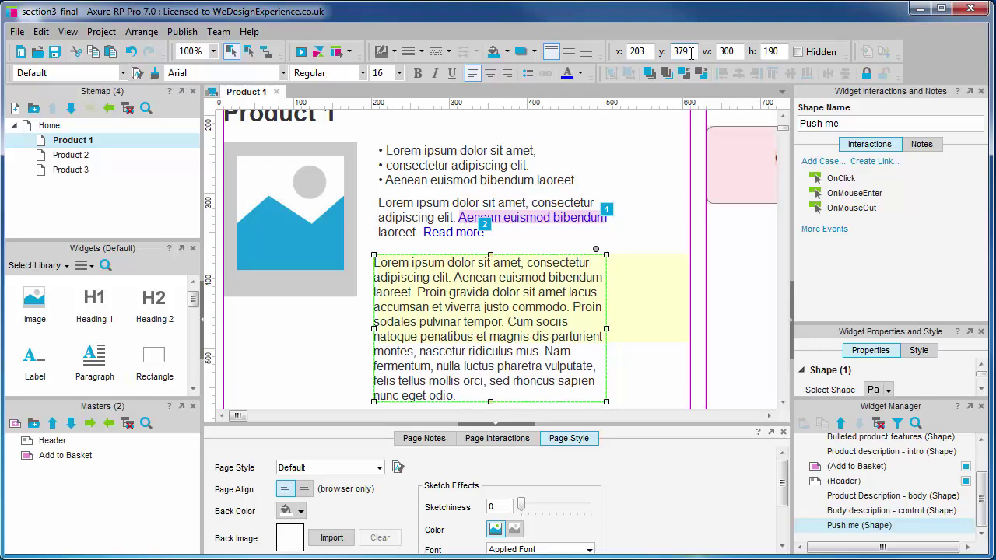
{"action": "left_click_drag", "start_coordinate": [606, 328], "coordinate": [692, 319]}
Make the Read more show action for the description body push widgets below with swing animation.
{"action": "left_click", "coordinate": [631, 380]}
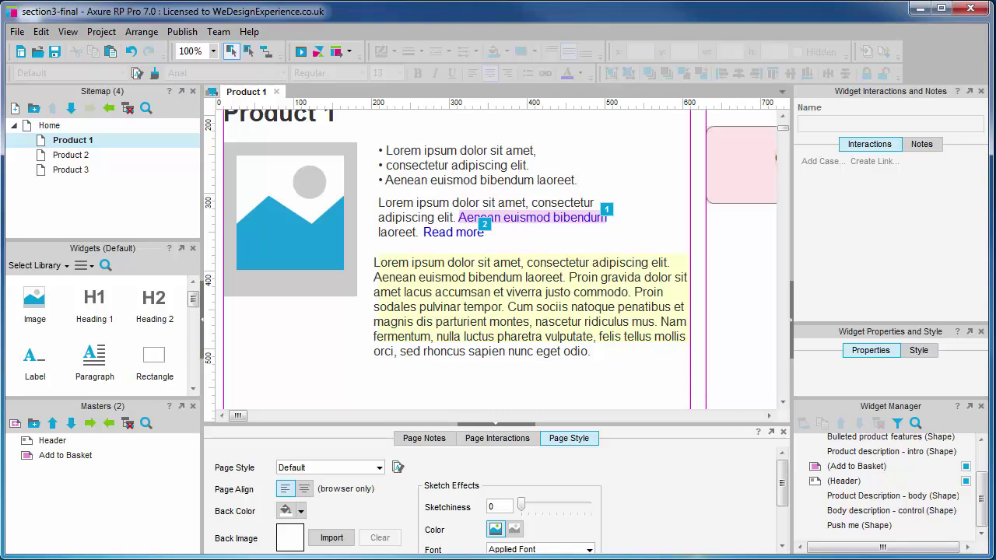
{"action": "left_click", "coordinate": [450, 234]}
{"action": "double_click", "coordinate": [899, 200]}
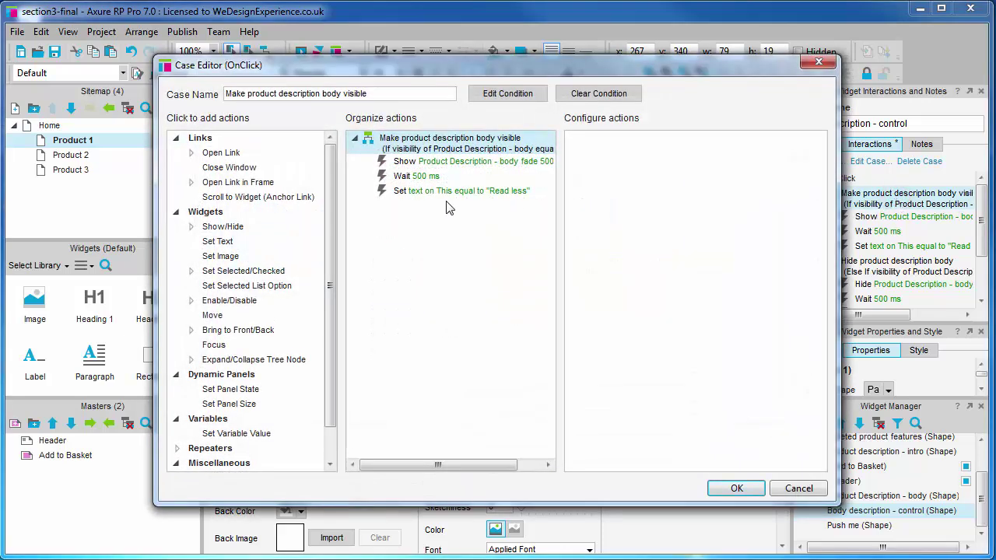
{"action": "left_click", "coordinate": [519, 165]}
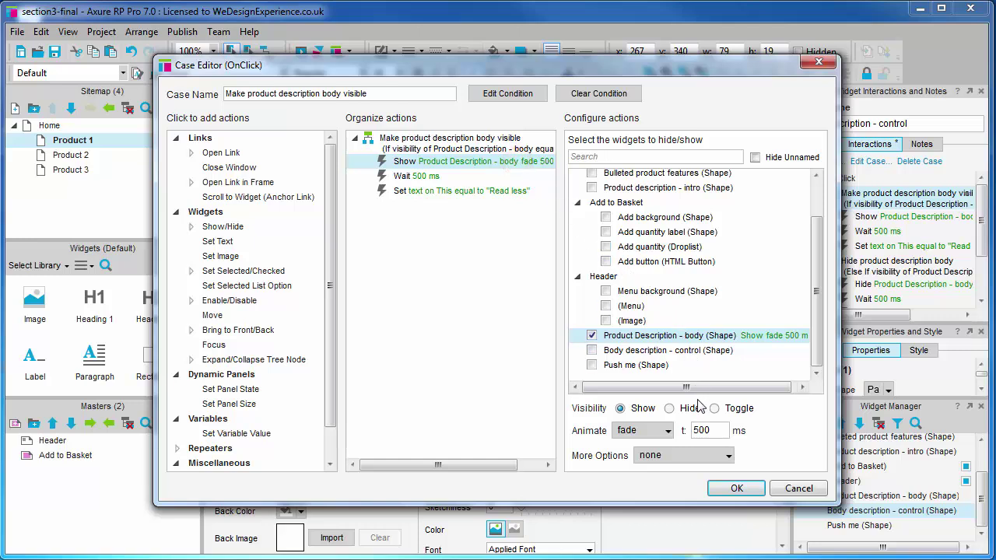
{"action": "left_click", "coordinate": [692, 453]}
{"action": "left_click", "coordinate": [691, 447]}
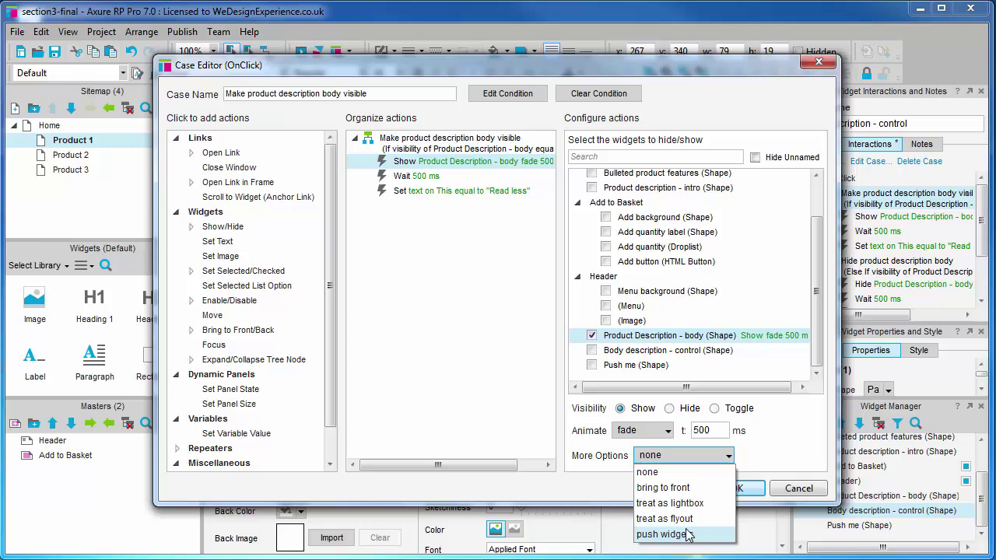
{"action": "key", "text": "Escape"}
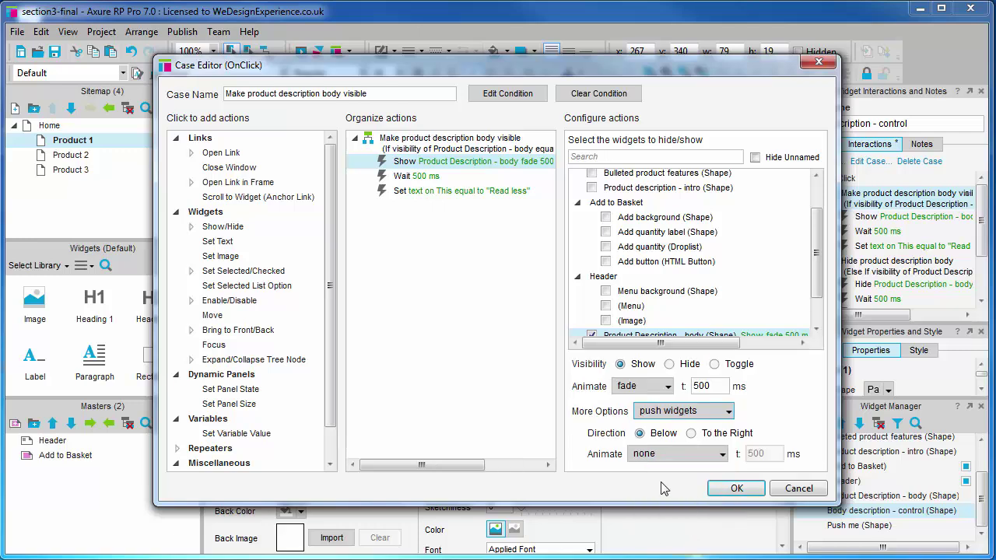
{"action": "left_click", "coordinate": [721, 456]}
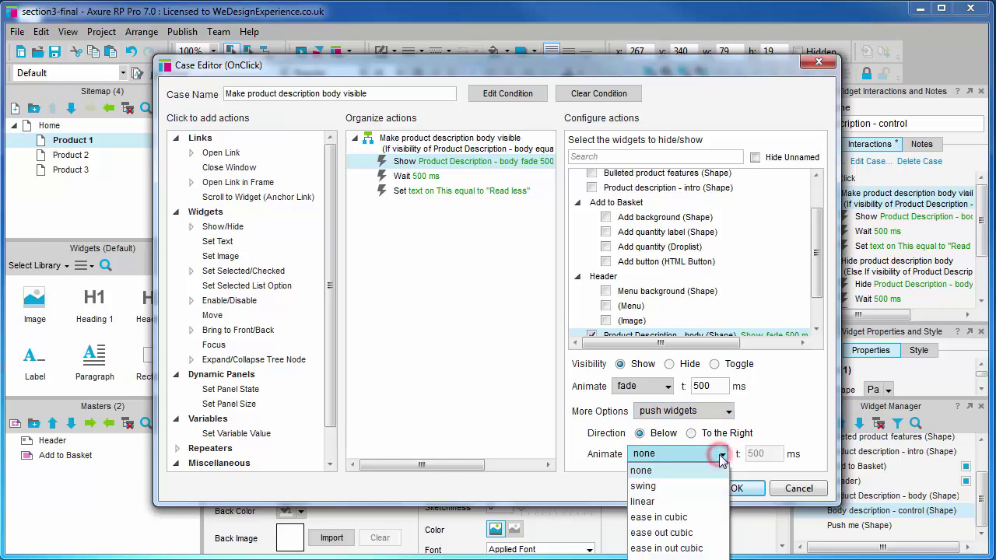
{"action": "left_click", "coordinate": [688, 487]}
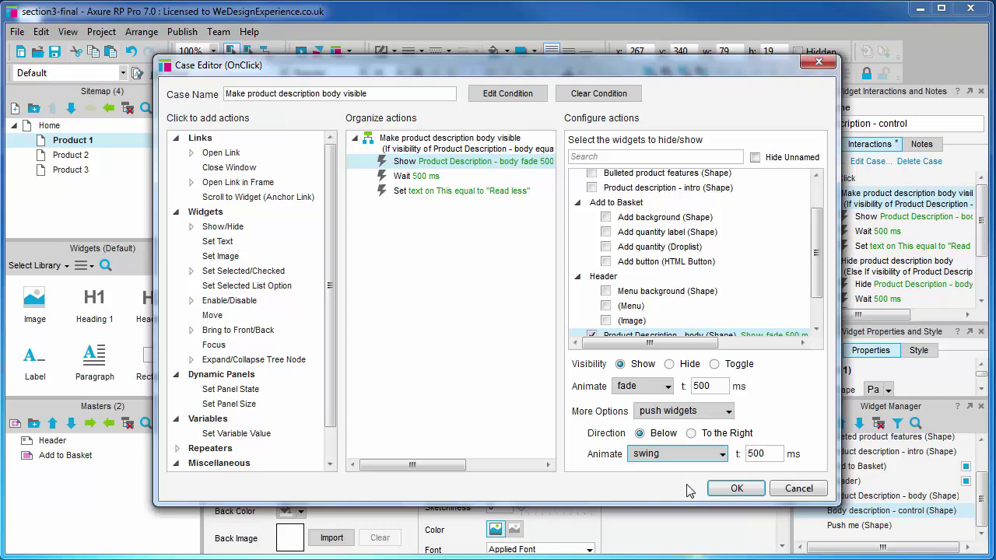
{"action": "left_click", "coordinate": [722, 488]}
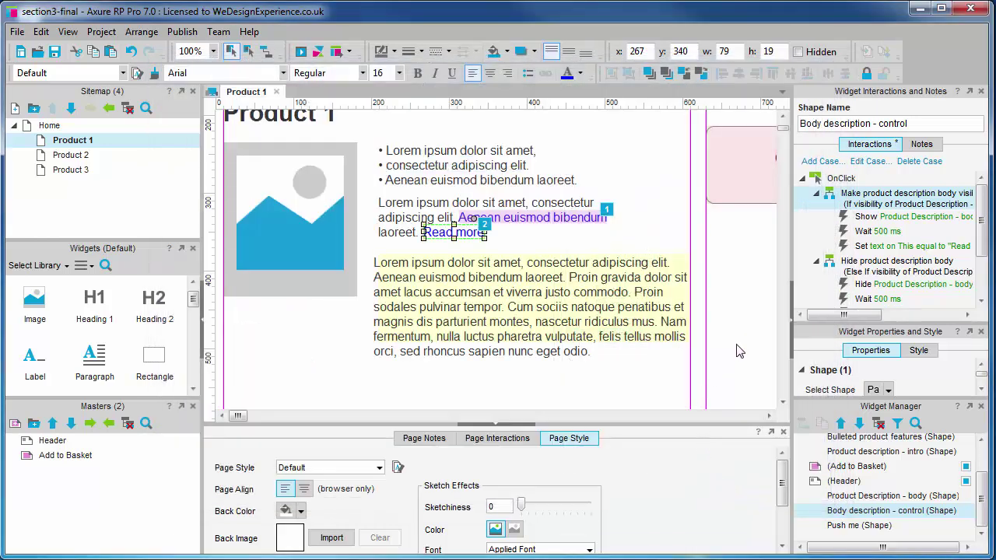
{"action": "key", "text": "F5"}
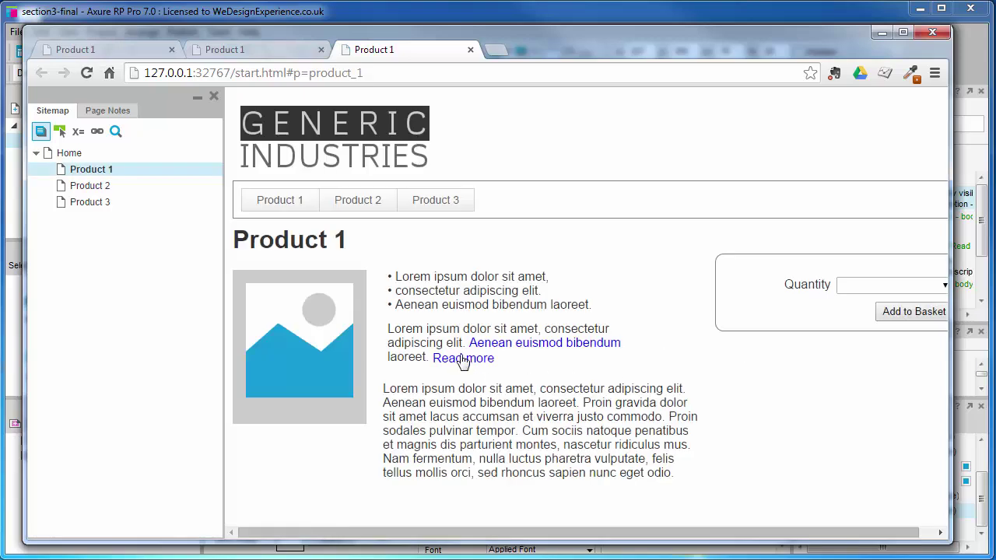
{"action": "left_click", "coordinate": [478, 360]}
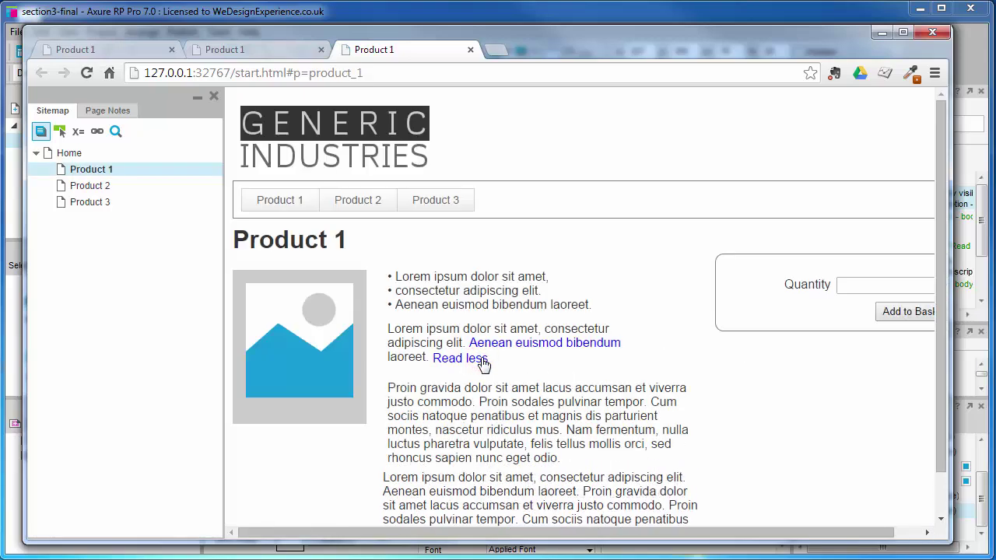
{"action": "left_click", "coordinate": [481, 358]}
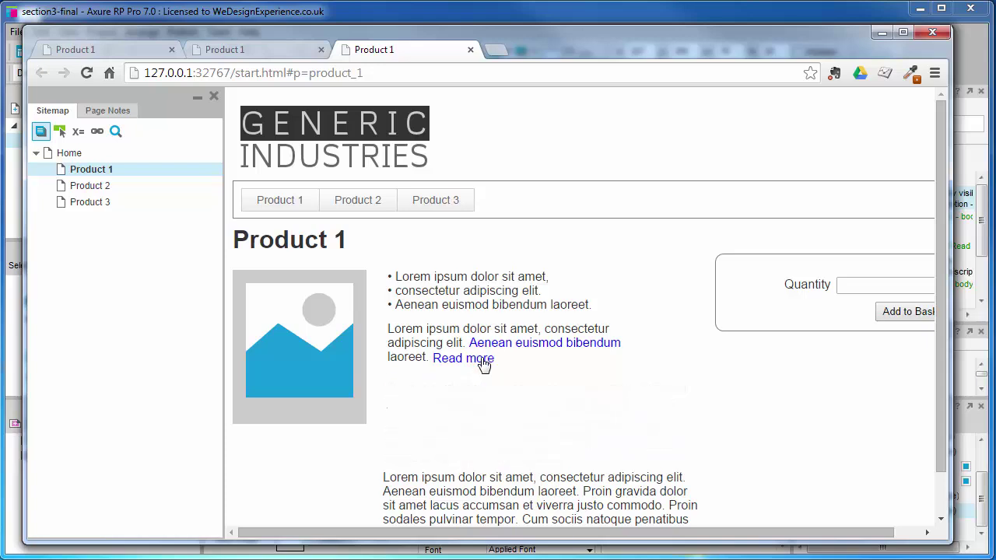
{"action": "left_click", "coordinate": [932, 32]}
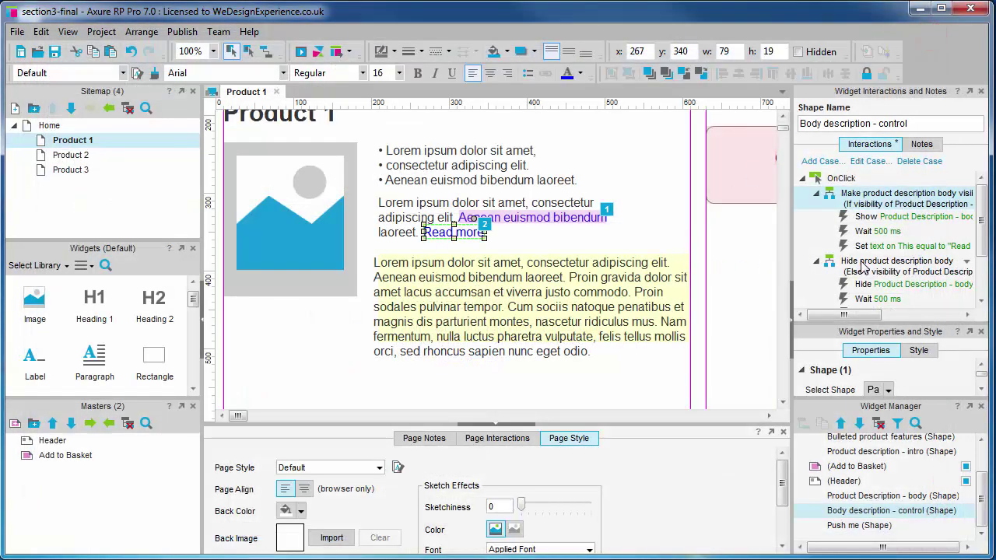
Set the Hide action for the description body to pull widgets below with swing animation.
{"action": "left_click", "coordinate": [864, 264]}
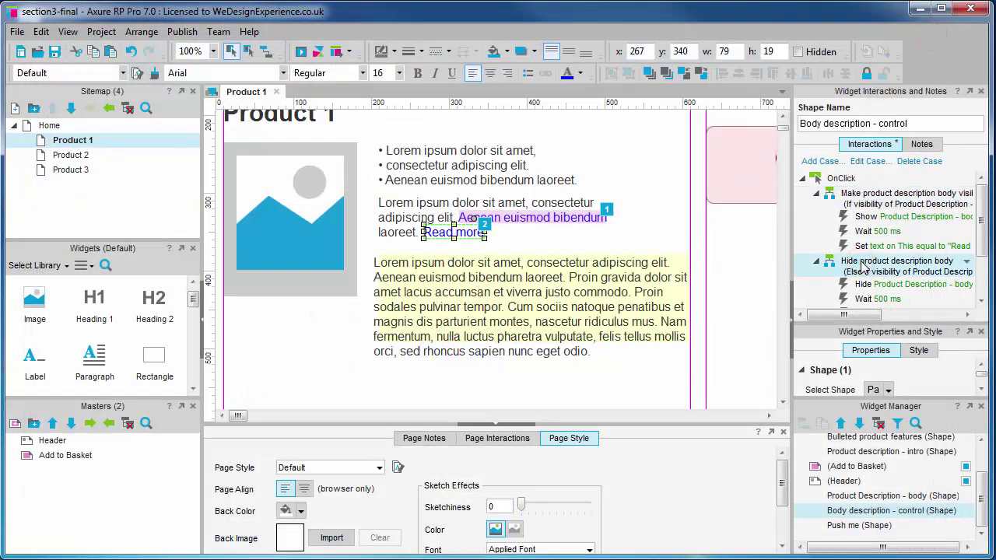
{"action": "double_click", "coordinate": [864, 264]}
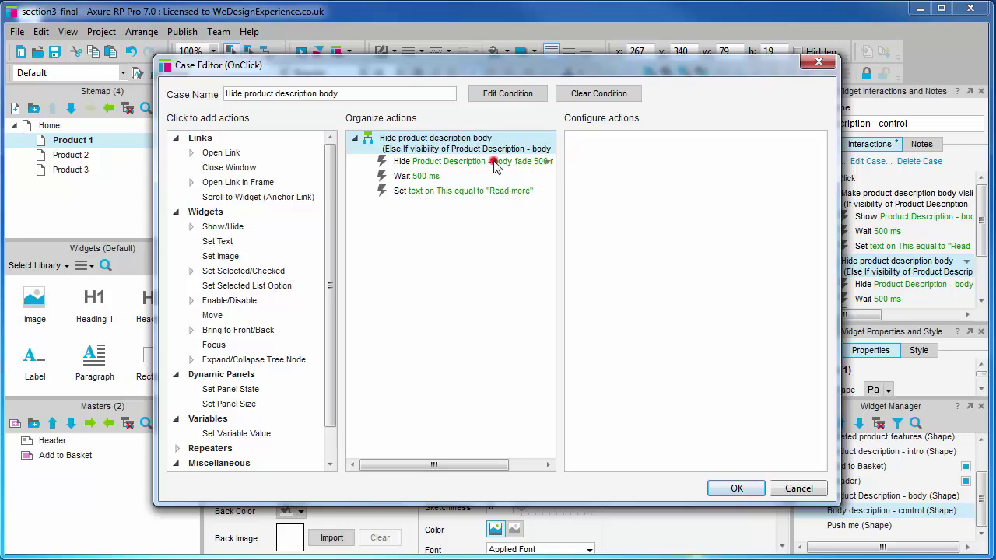
{"action": "left_click", "coordinate": [495, 165]}
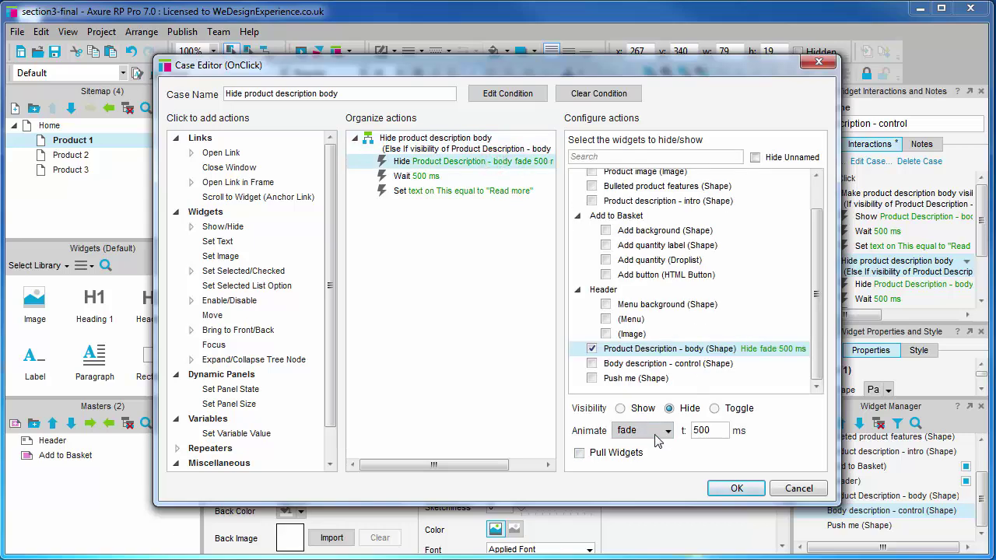
{"action": "left_click", "coordinate": [580, 453]}
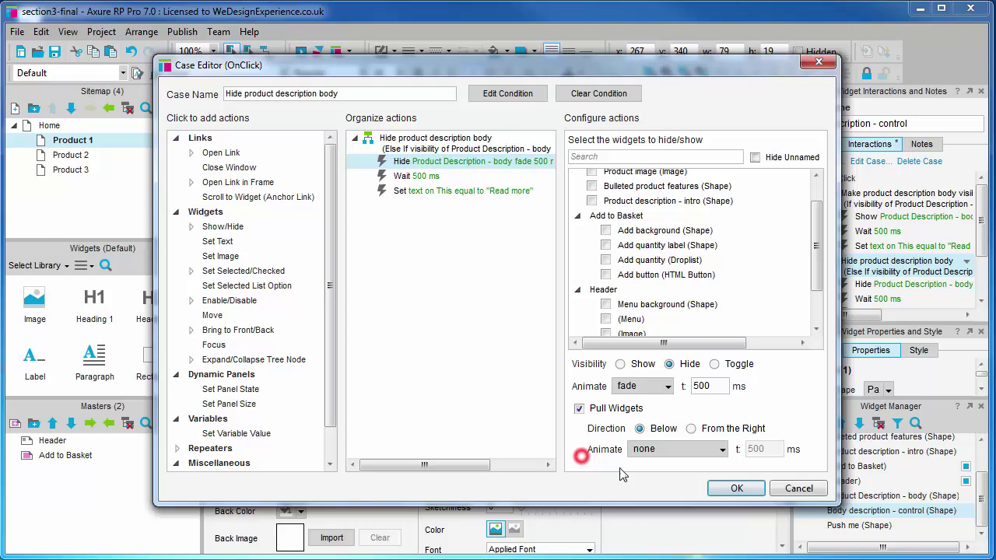
{"action": "left_click", "coordinate": [722, 449]}
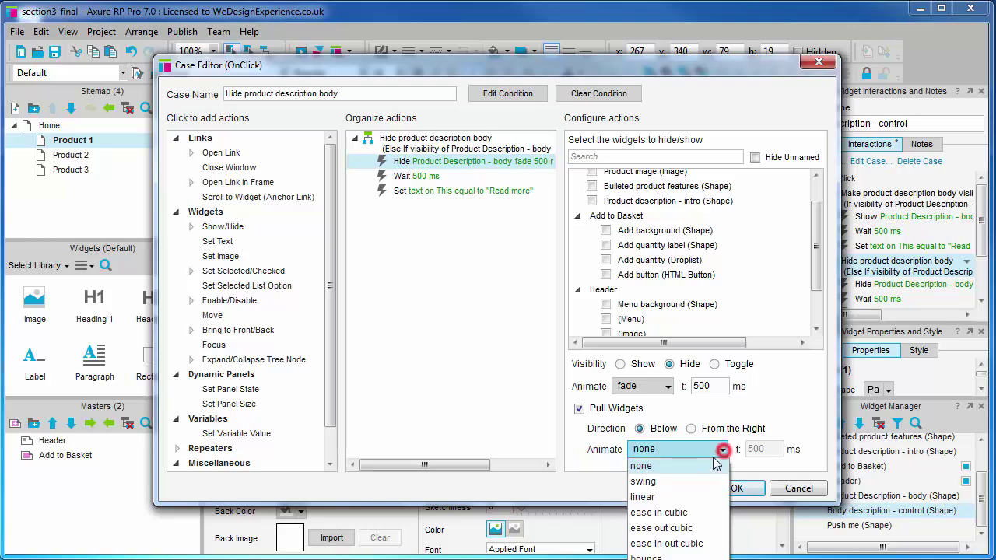
{"action": "left_click", "coordinate": [694, 480]}
{"action": "left_click", "coordinate": [722, 486]}
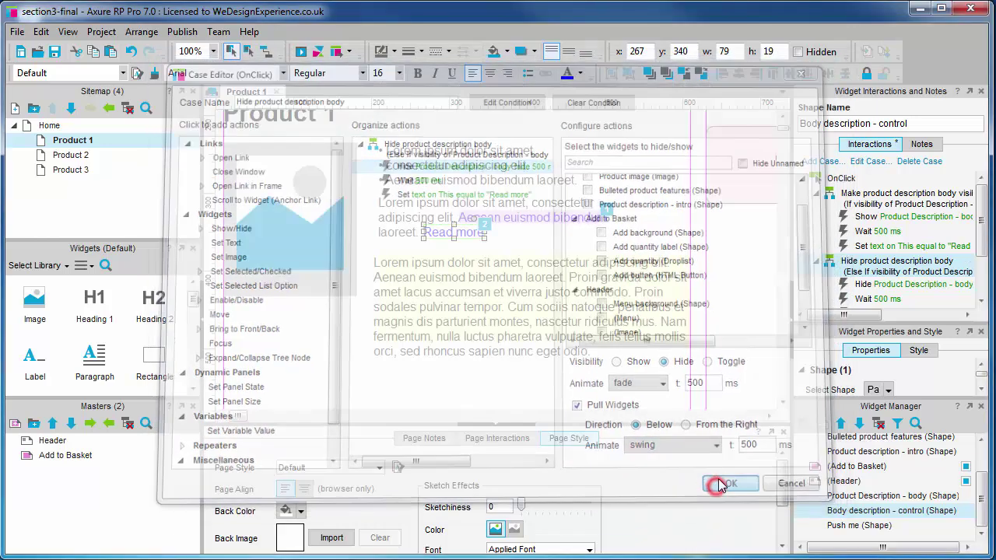
{"action": "left_click", "coordinate": [735, 360]}
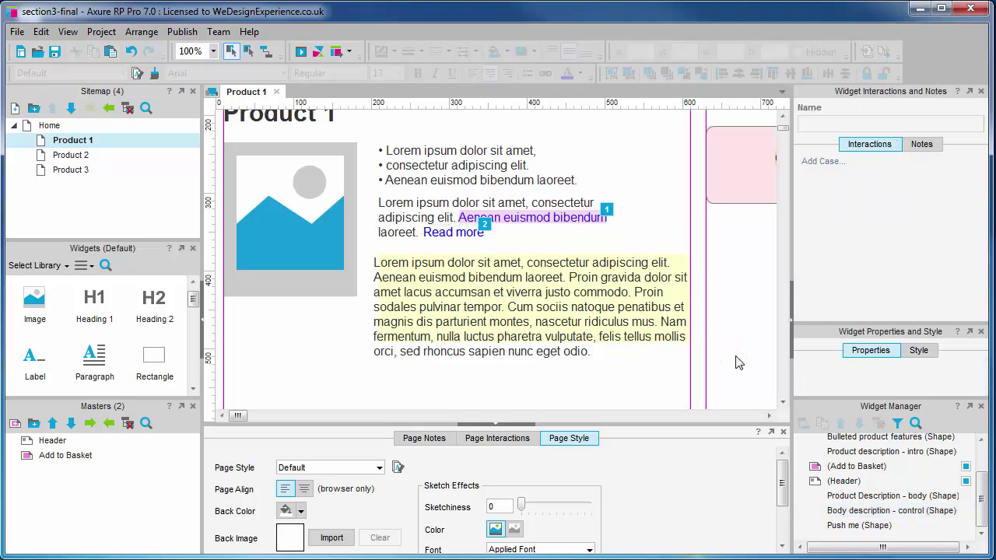
Preview with F5, then expand and collapse the description body twice to test push and pull.
{"action": "key", "text": "F5"}
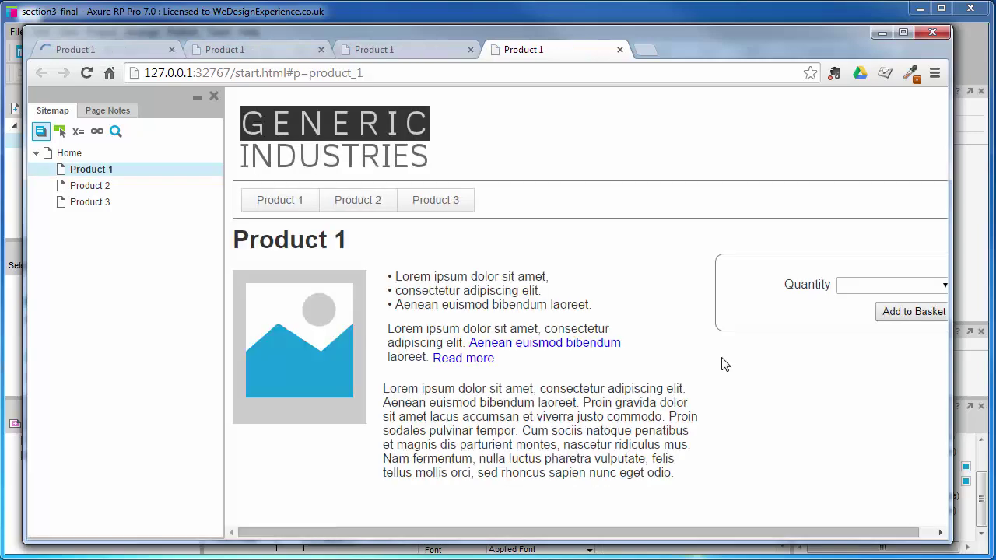
{"action": "left_click", "coordinate": [480, 360]}
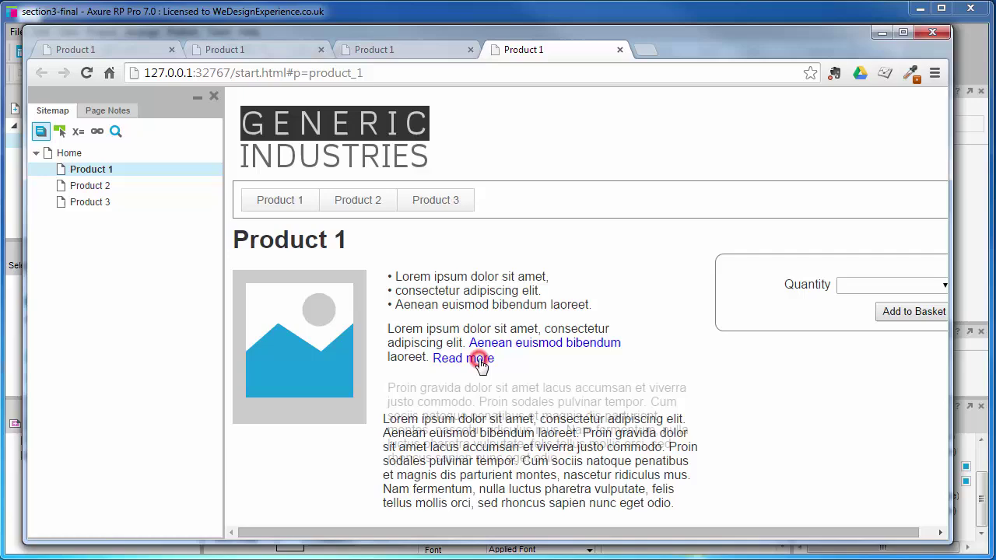
{"action": "left_click", "coordinate": [481, 361]}
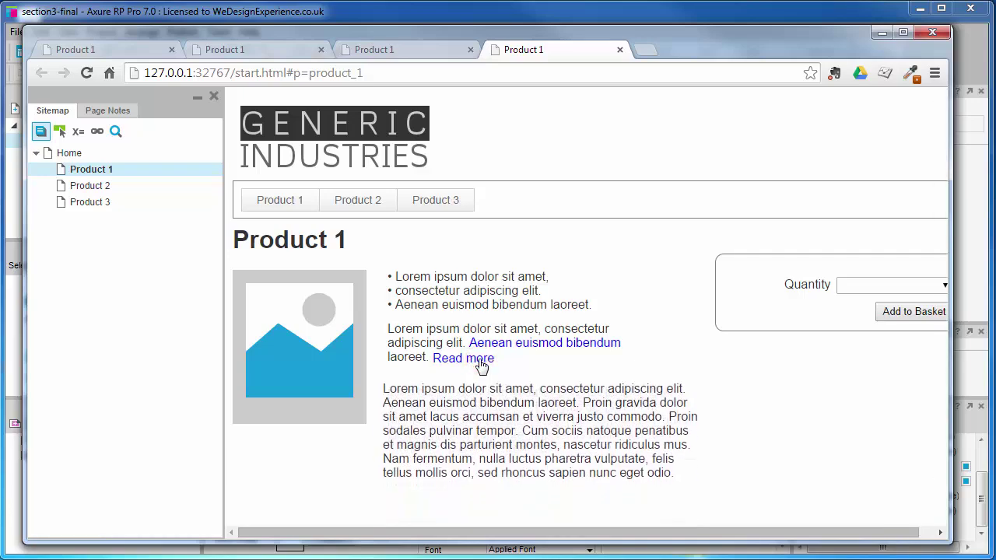
{"action": "left_click", "coordinate": [480, 361]}
{"action": "left_click", "coordinate": [480, 361]}
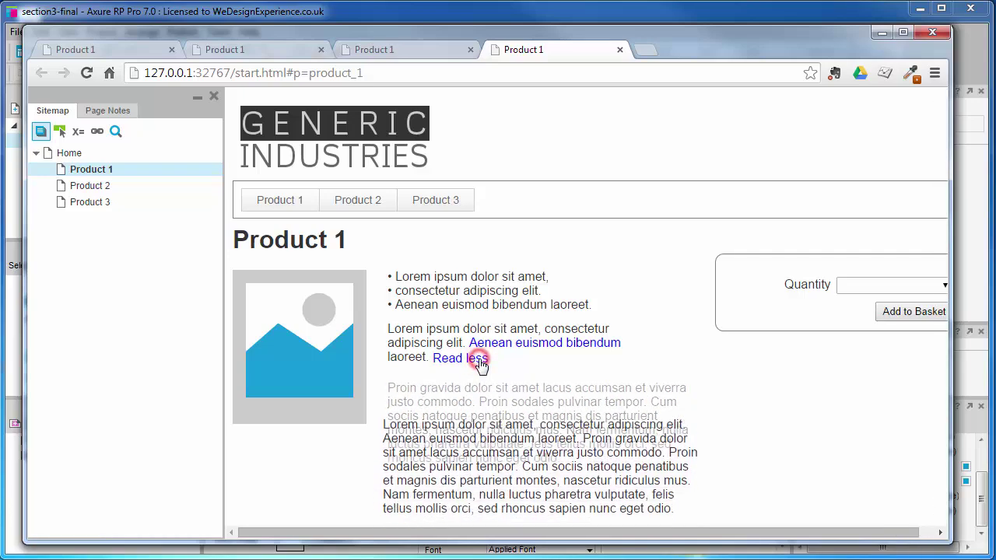